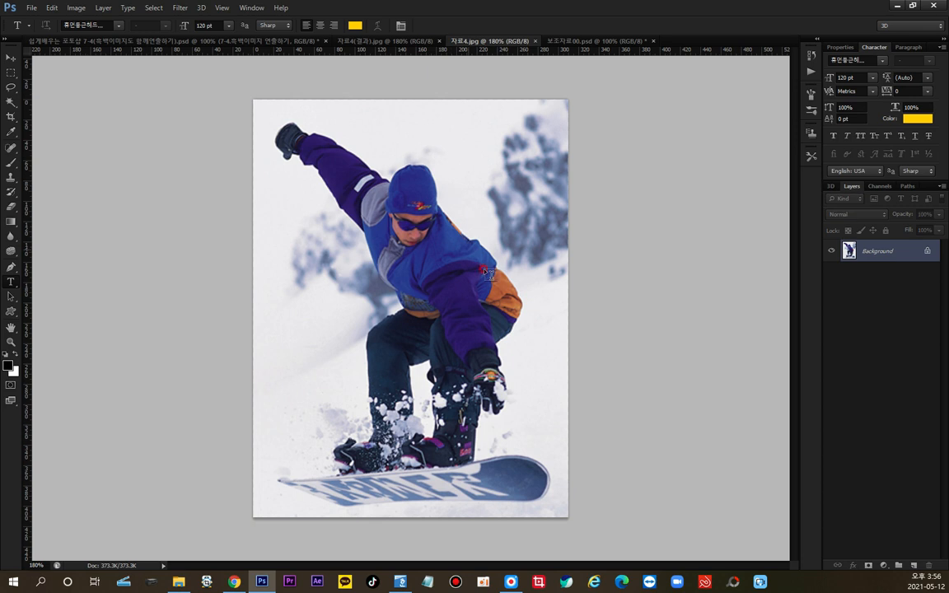
Review the finished result, the title image, the original snowboarder photo and the step list in 보조자료00.psd.
left_click(375, 40)
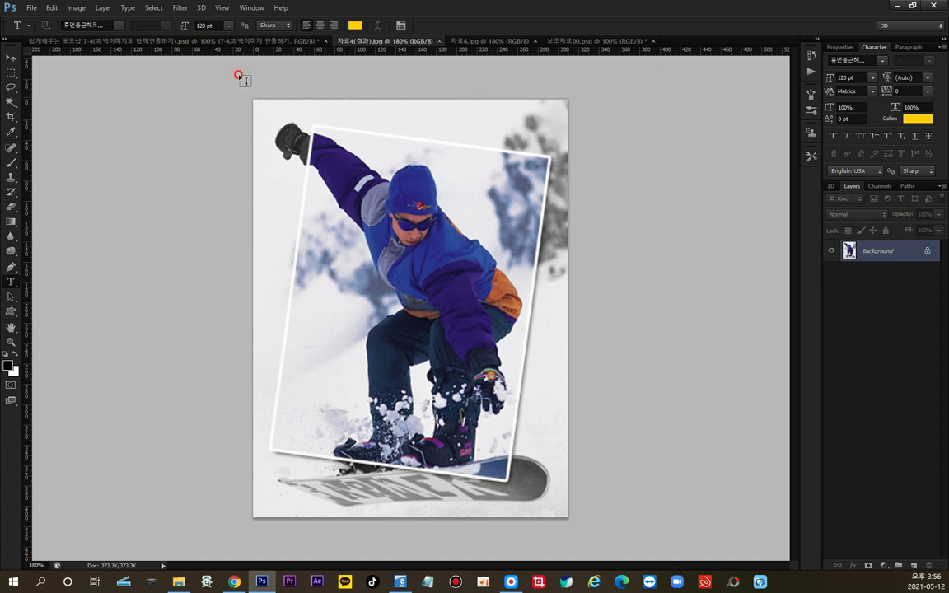
left_click(220, 41)
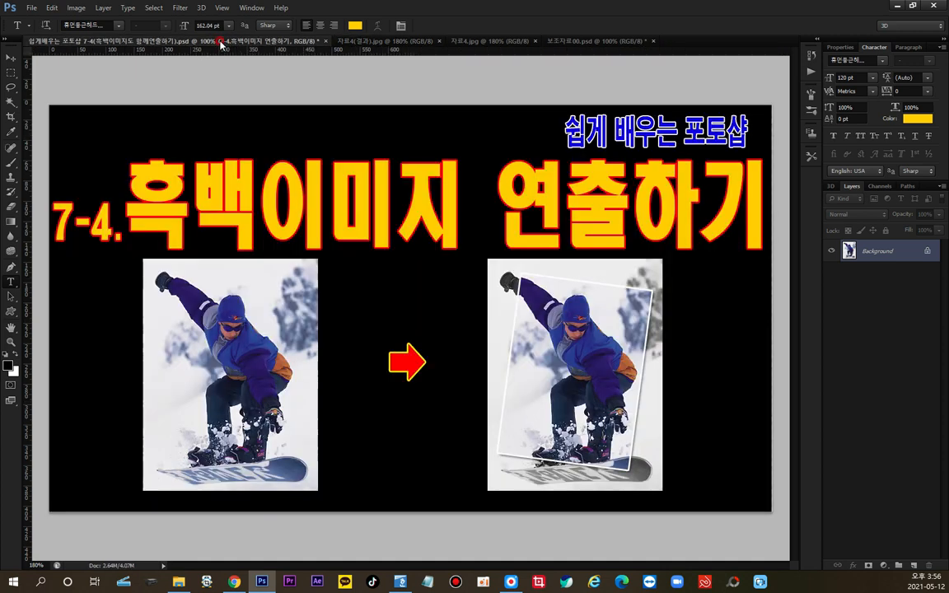
left_click(495, 43)
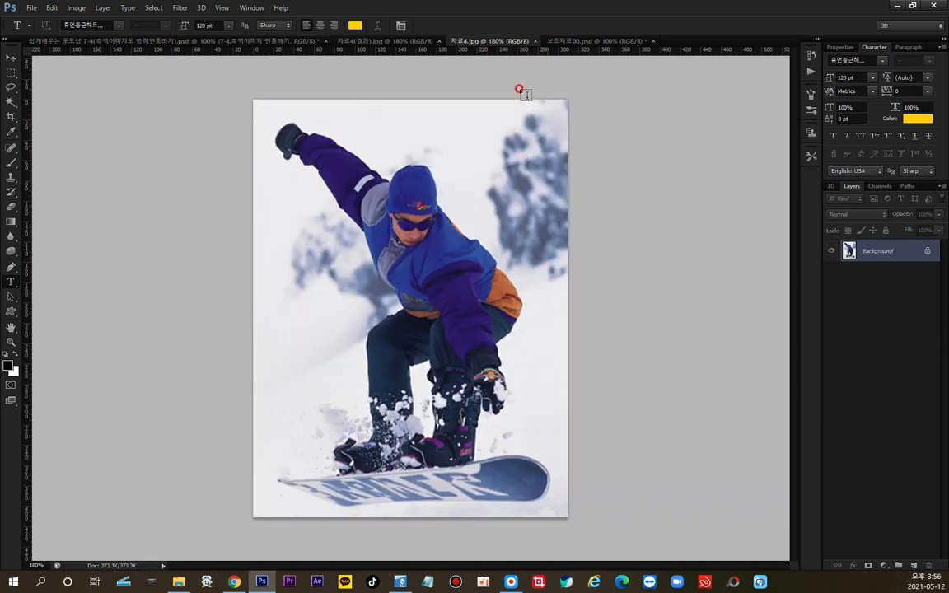
left_click(590, 43)
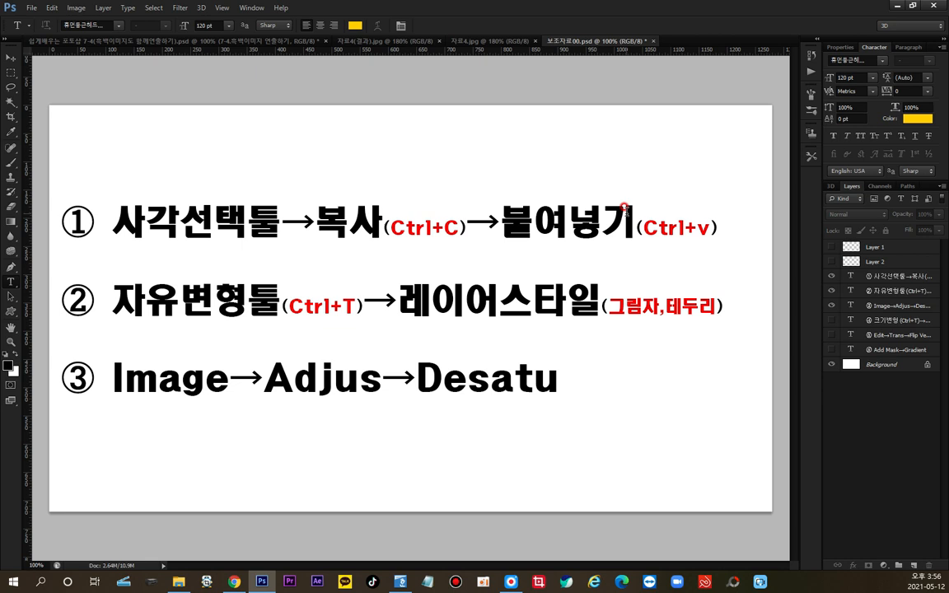
In 자료4.jpg, select an upright rectangle around the snowboarder, excluding the raised glove and board tip, and copy it to a new layer.
left_click(473, 42)
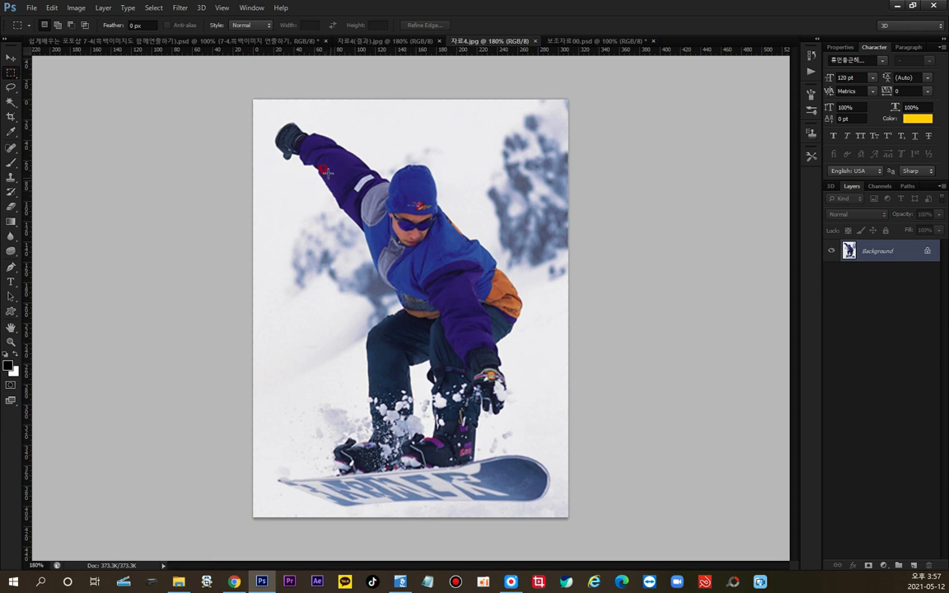
left_click_drag(315, 138, 524, 472)
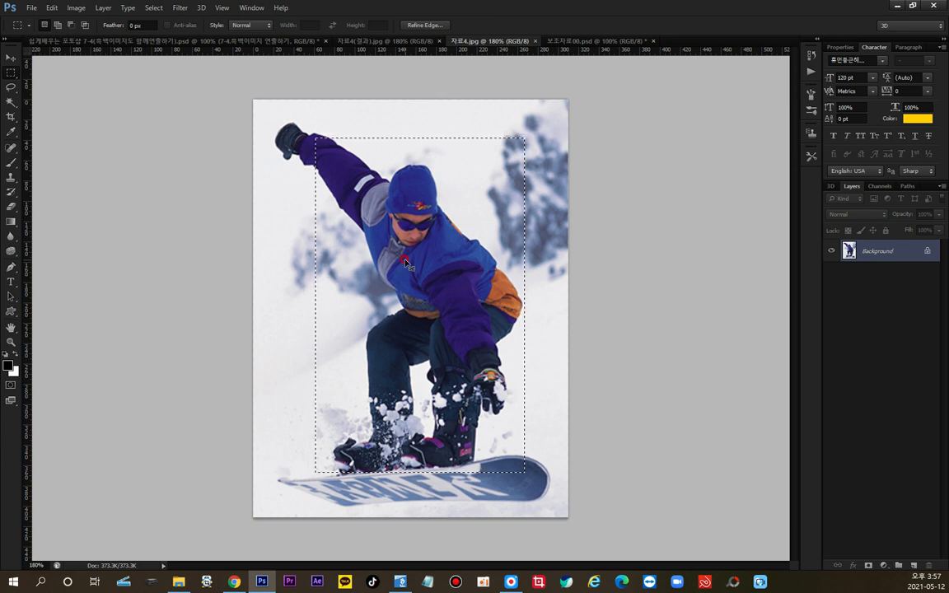
key("ctrl+j")
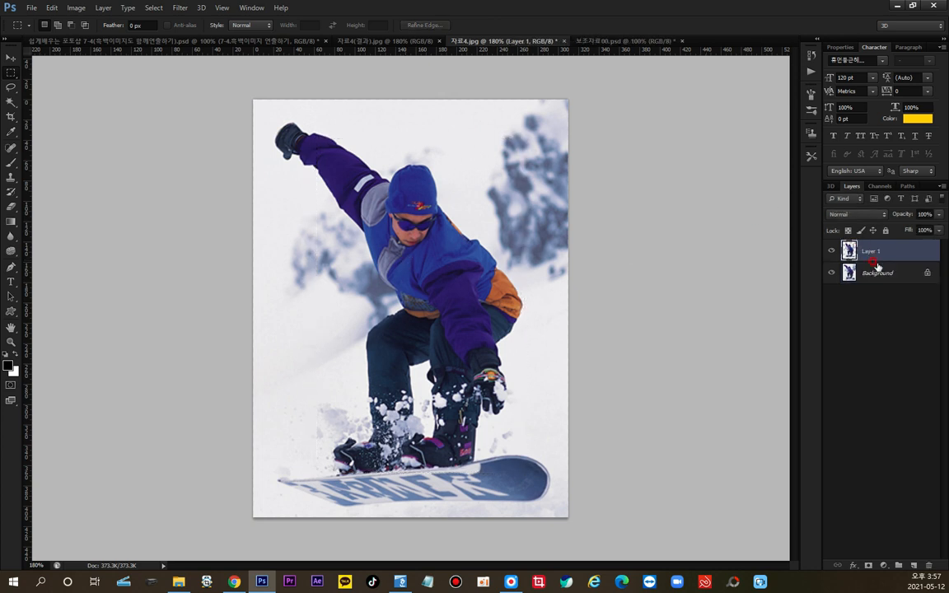
Toggle the visibility of Layer 1 and Background to compare the copied area with the original, leaving both layers shown.
left_click(832, 273)
left_click(831, 272)
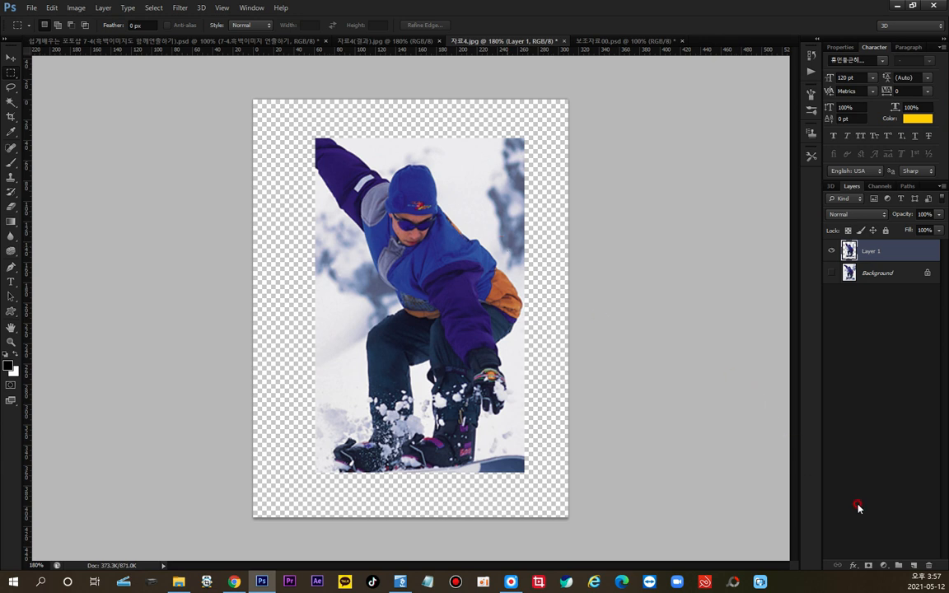
left_click(830, 273)
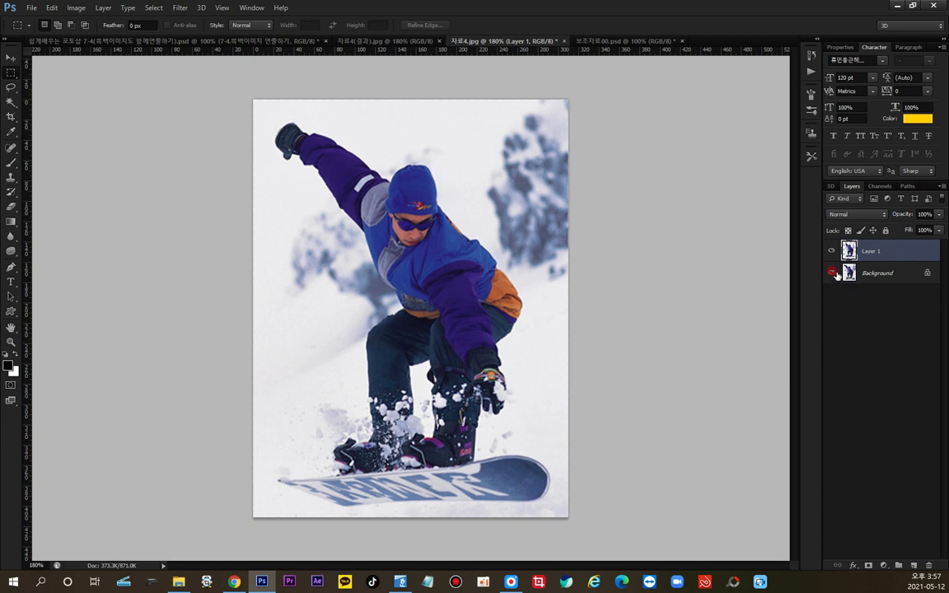
left_click(831, 273)
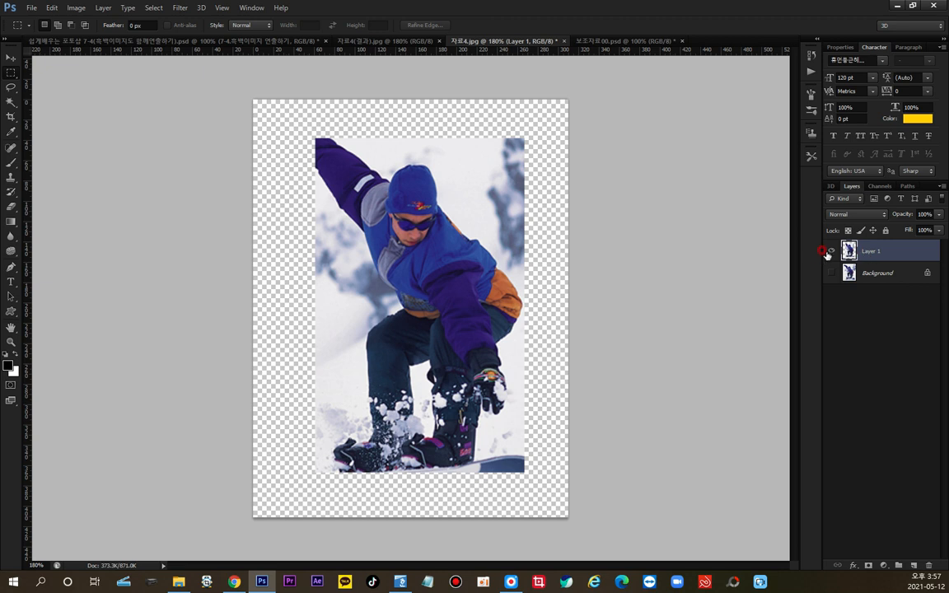
left_click(830, 250)
left_click(831, 272)
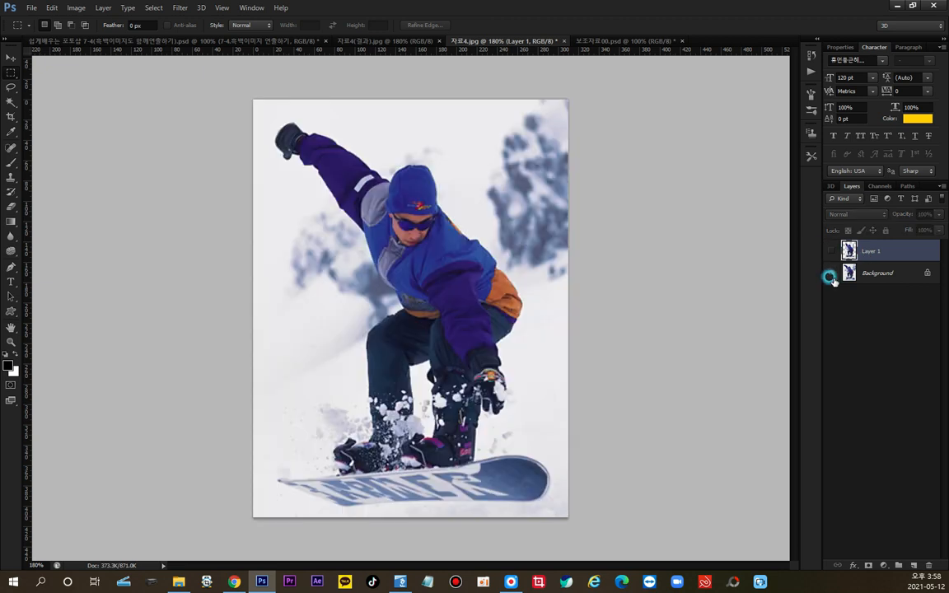
left_click(830, 251)
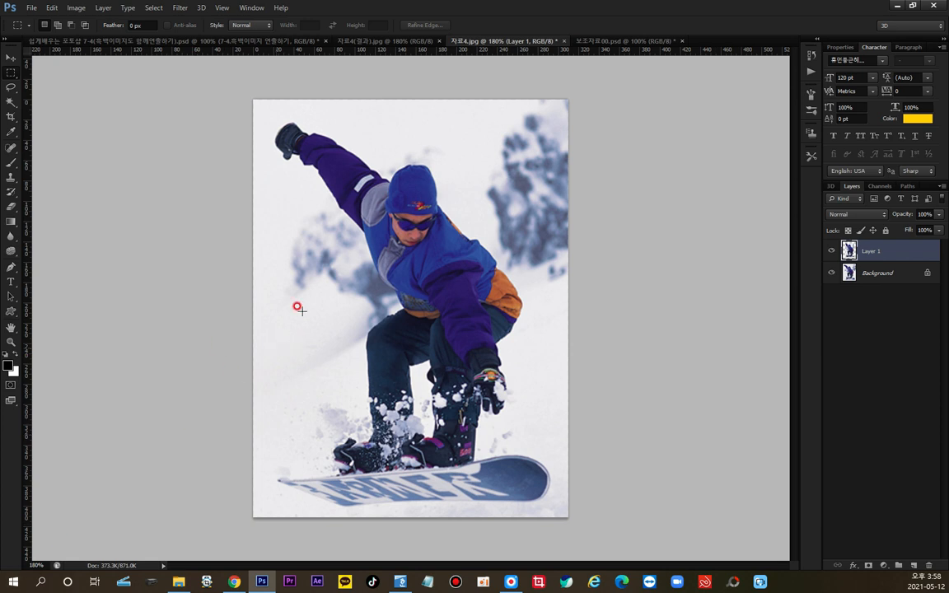
Review the second instruction in 보조자료00.psd, covering free transform and layer style.
left_click(614, 41)
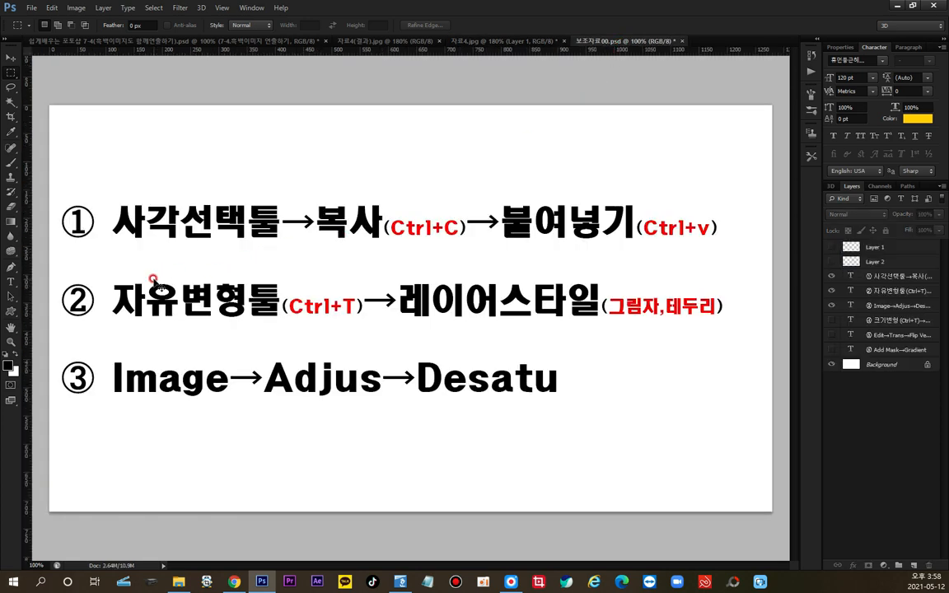
mouse_move(64, 269)
left_mouse_down()
mouse_move(377, 331)
mouse_move(729, 331)
left_mouse_up()
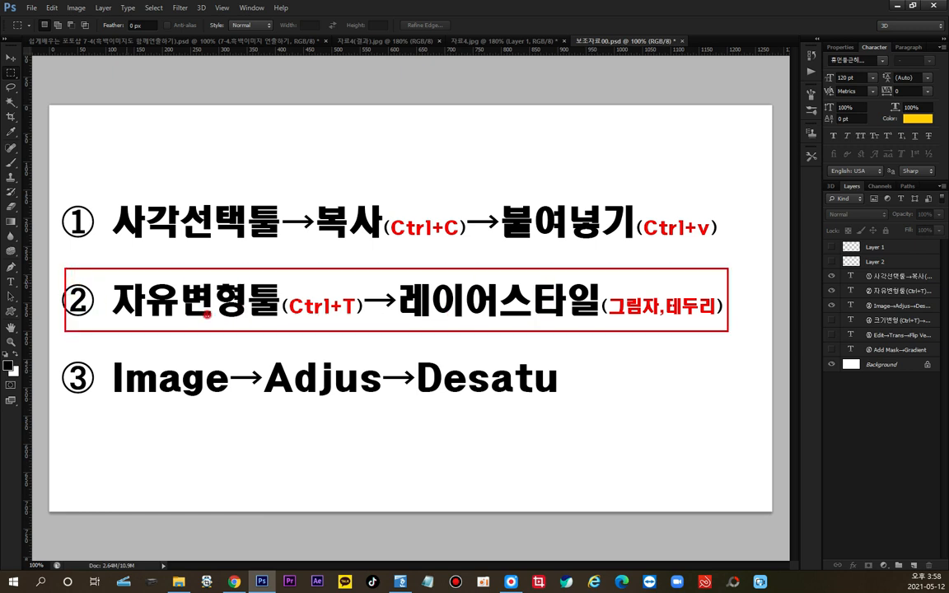
left_click(207, 304)
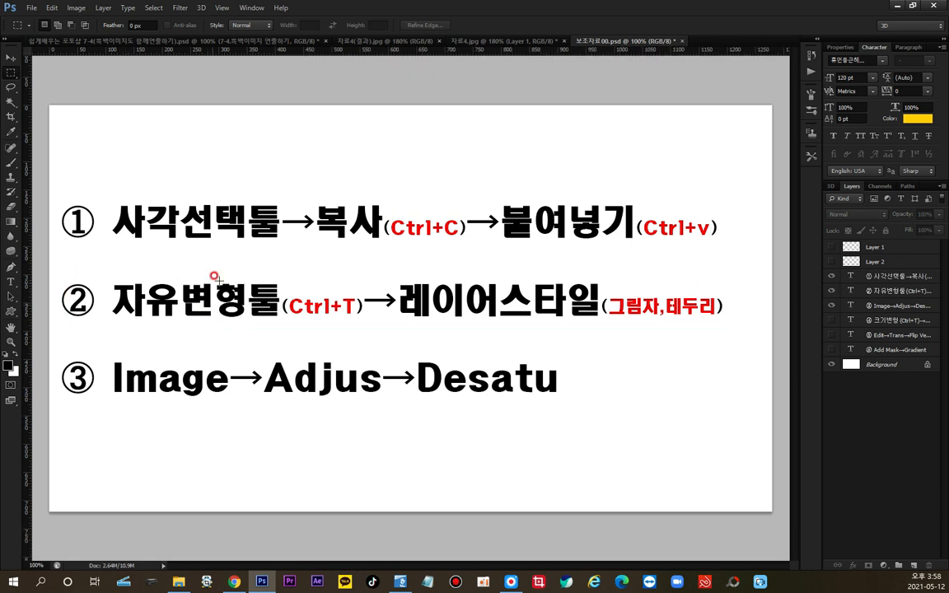
In 자료4.jpg, rotate Layer 1 clockwise by about 2.5° with Free Transform and apply the transformation.
left_click(494, 42)
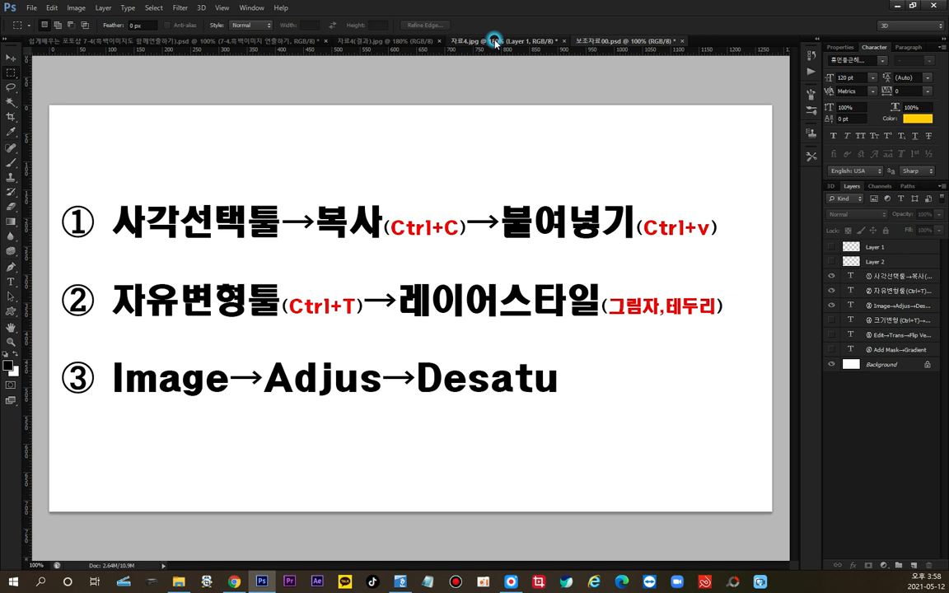
left_click(871, 252)
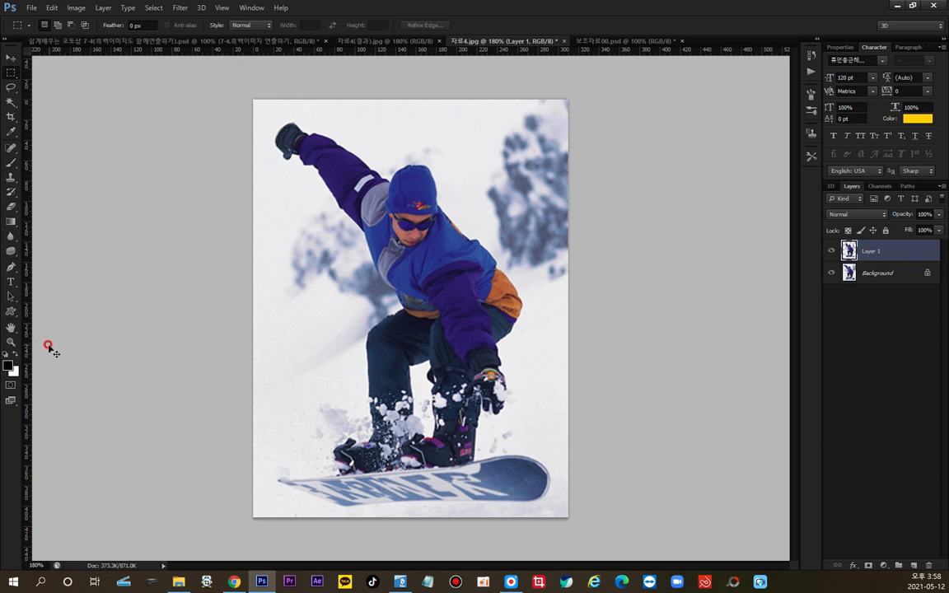
key("ctrl+t")
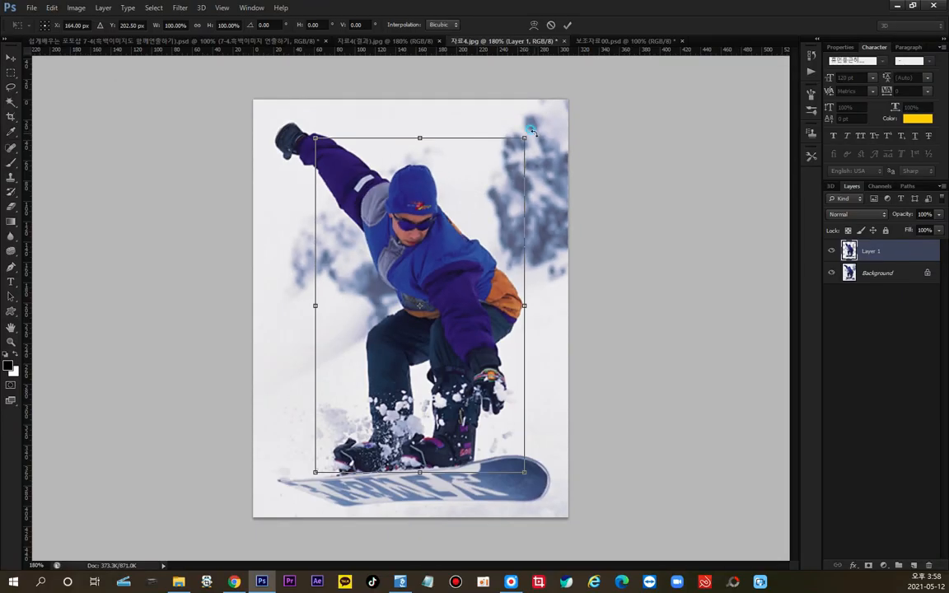
left_click_drag(533, 132, 537, 141)
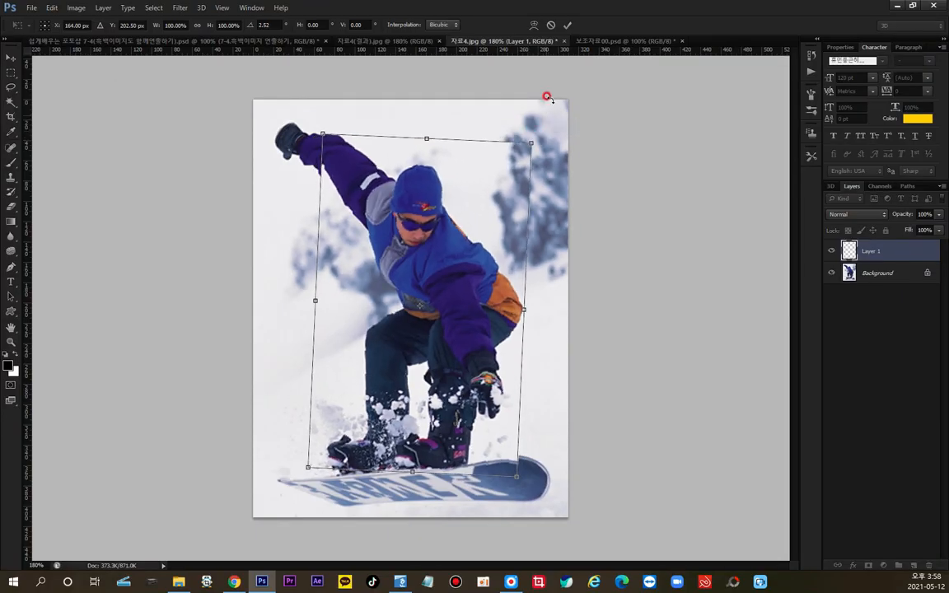
left_click(567, 27)
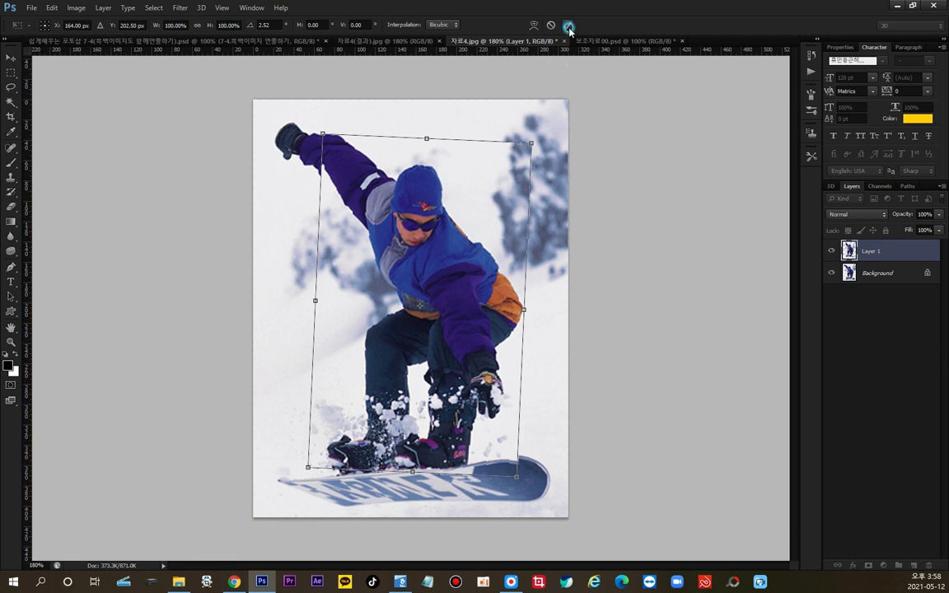
left_click(568, 27)
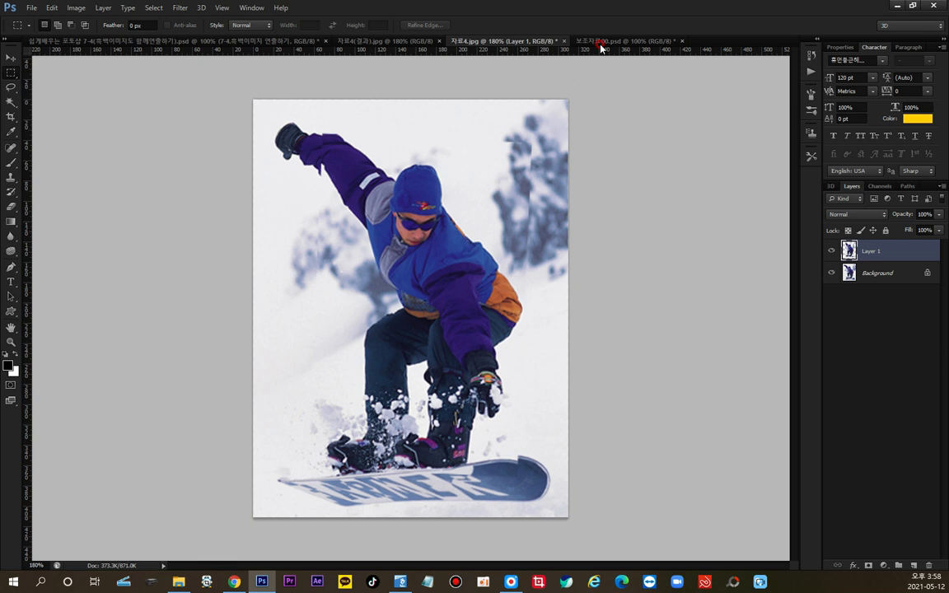
Check the layer style instruction in 보조자료00.psd, then enable a Drop Shadow for Layer 1 in 자료4.jpg.
left_click(604, 42)
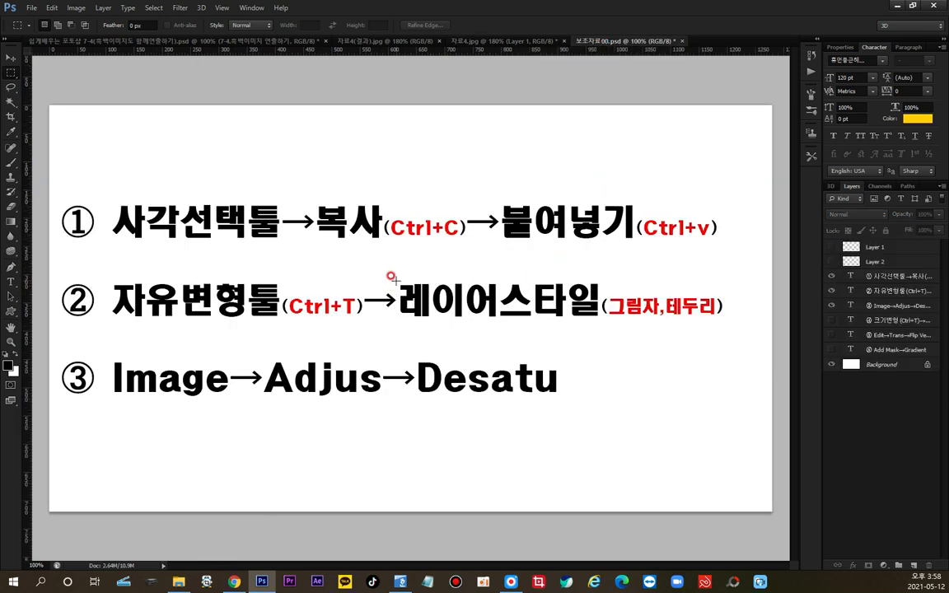
left_click(494, 43)
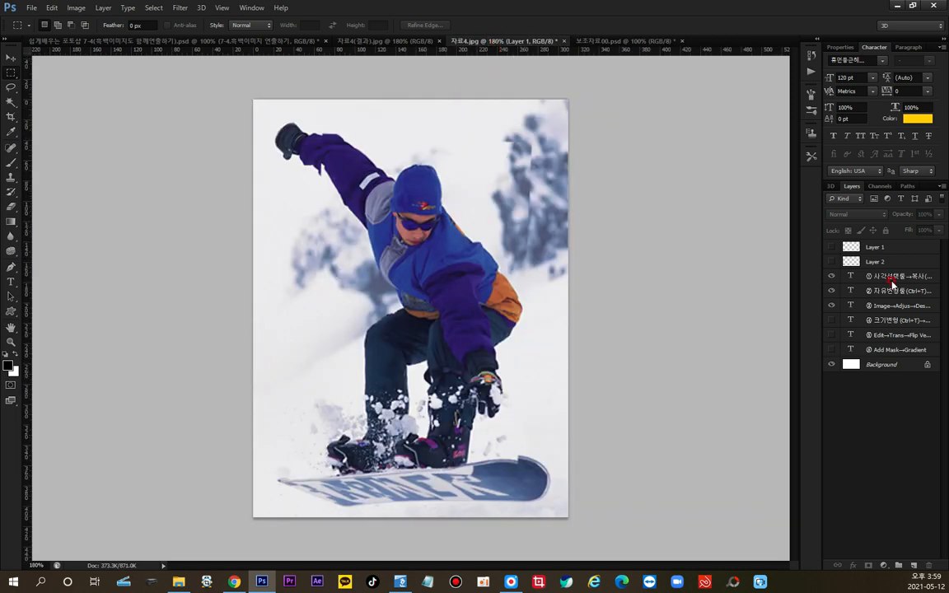
left_click(905, 245)
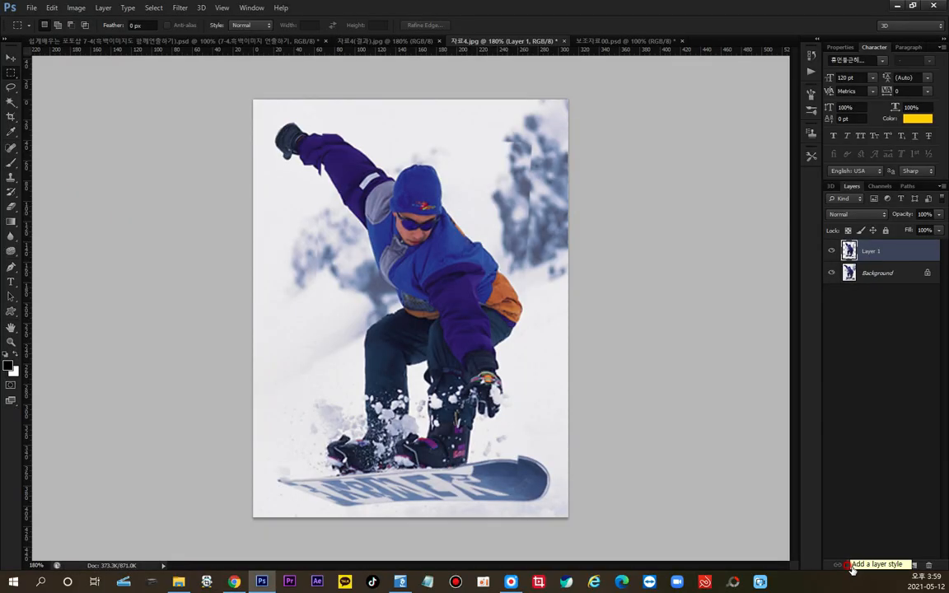
left_click(850, 565)
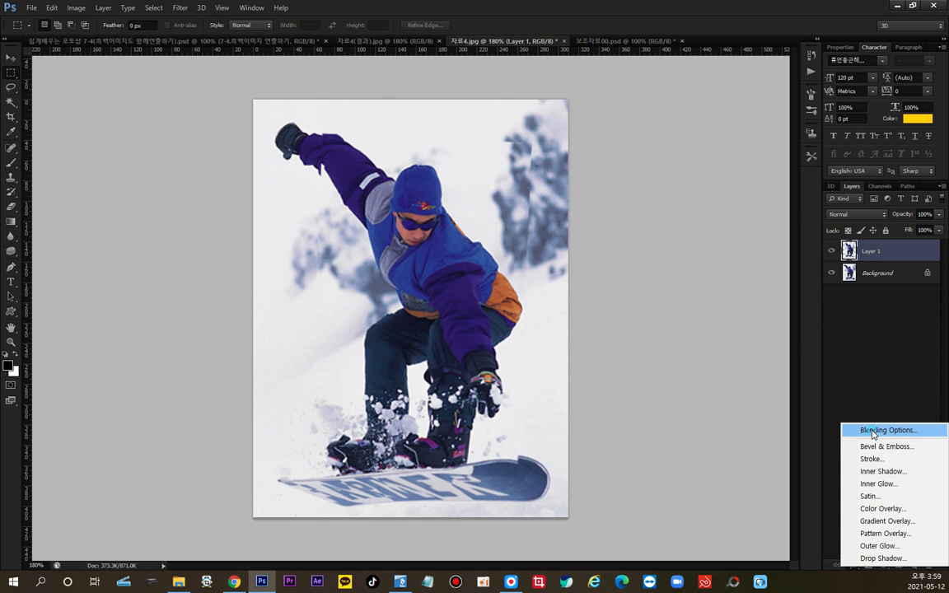
left_click(874, 431)
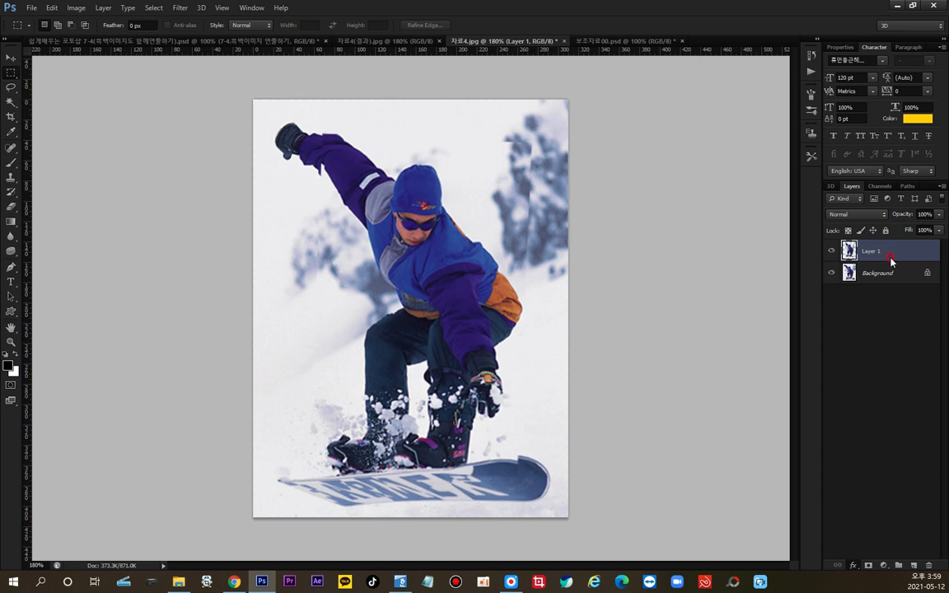
double_click(855, 566)
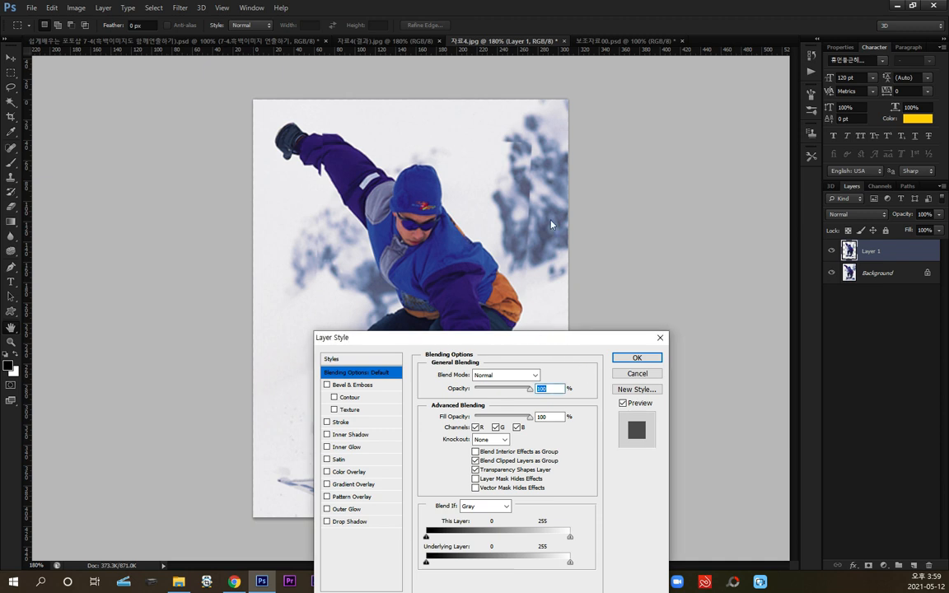
left_click_drag(549, 339, 567, 187)
left_click_drag(564, 147, 507, 129)
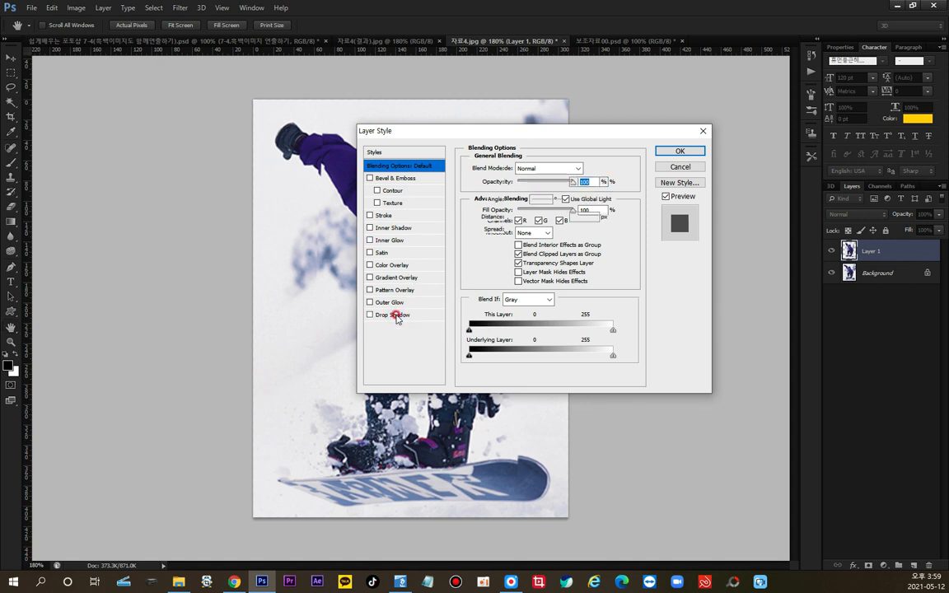
left_click(396, 316)
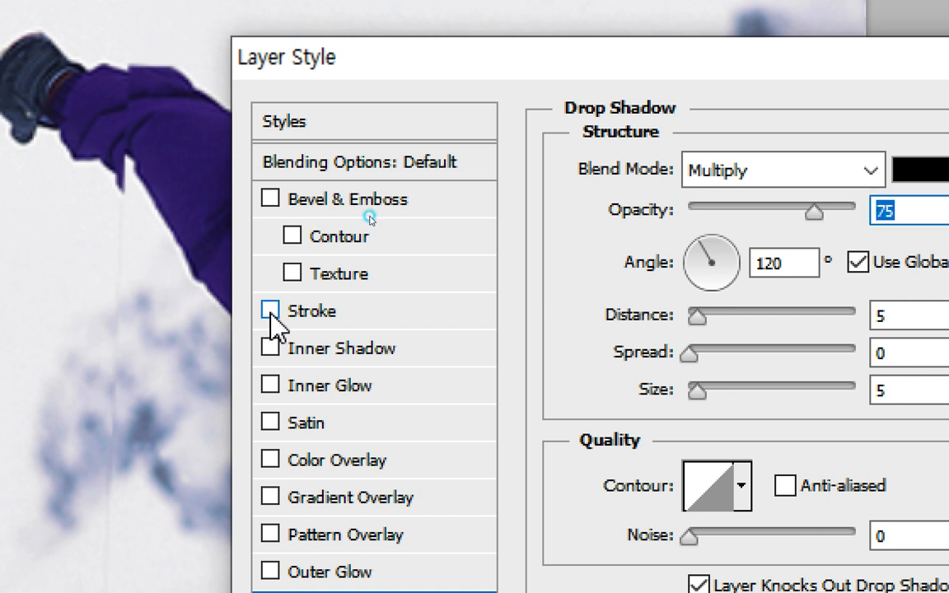
left_click(272, 314)
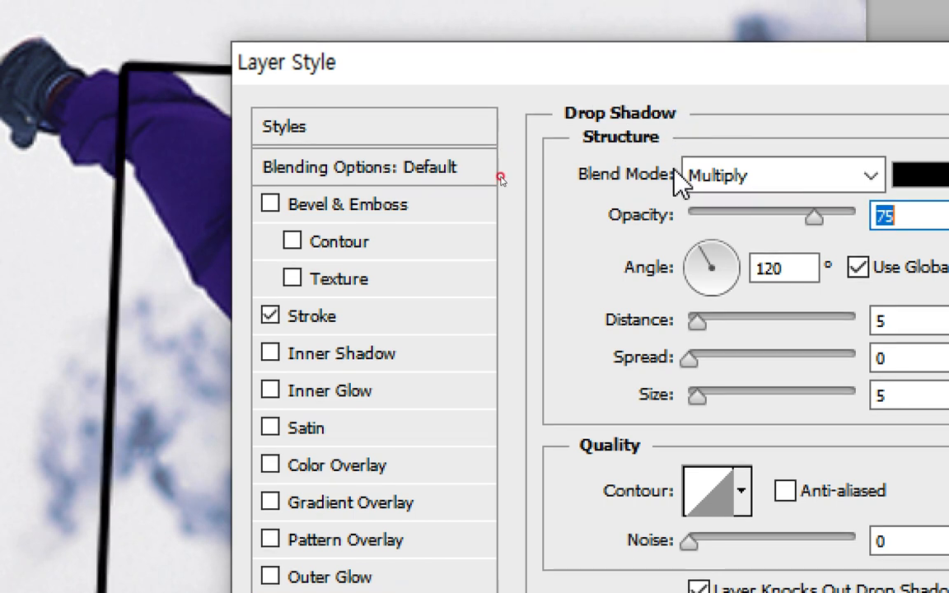
left_click(269, 318)
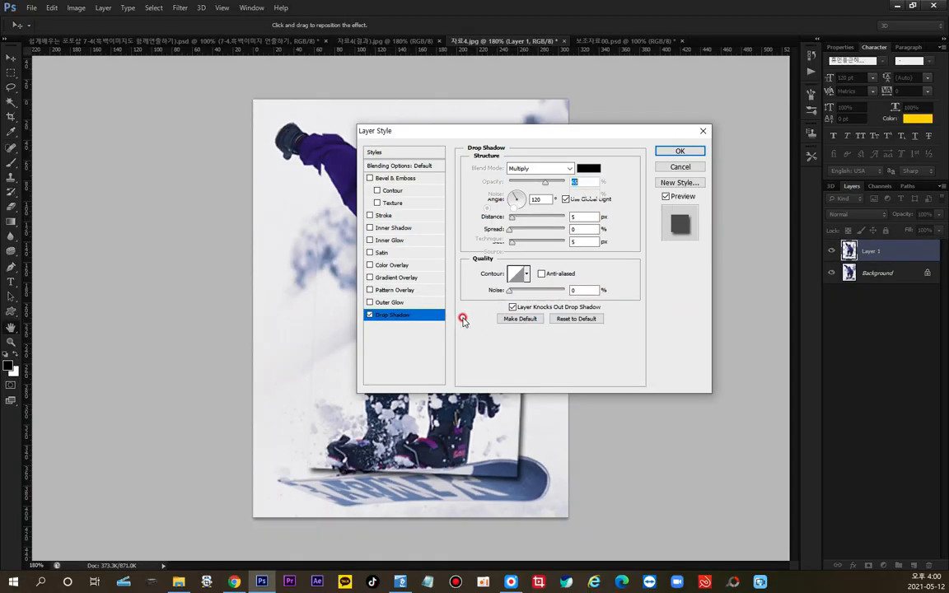
left_click(330, 72)
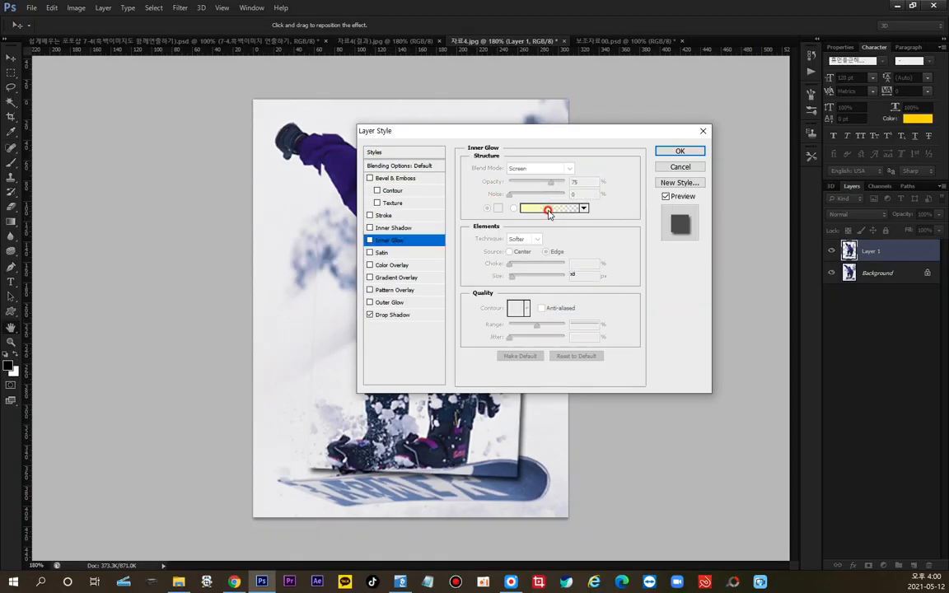
Move the Layer Style dialog off the photo, apply the drop shadow to Layer 1, and return to 보조자료00.psd.
mouse_move(502, 133)
left_mouse_down()
mouse_move(597, 276)
mouse_move(615, 245)
mouse_move(227, 166)
left_mouse_up()
left_click(520, 362)
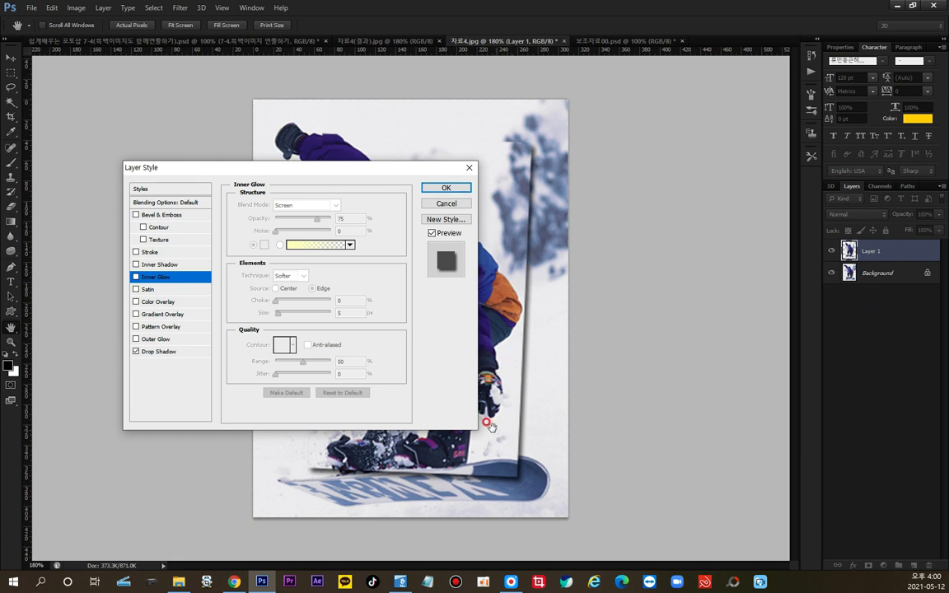
left_click(442, 189)
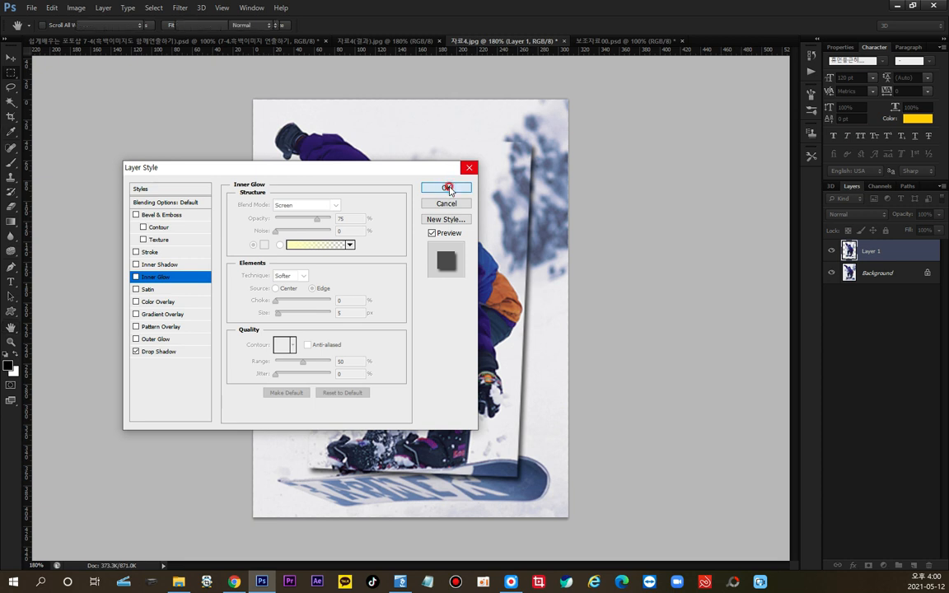
left_click(448, 188)
left_click(596, 42)
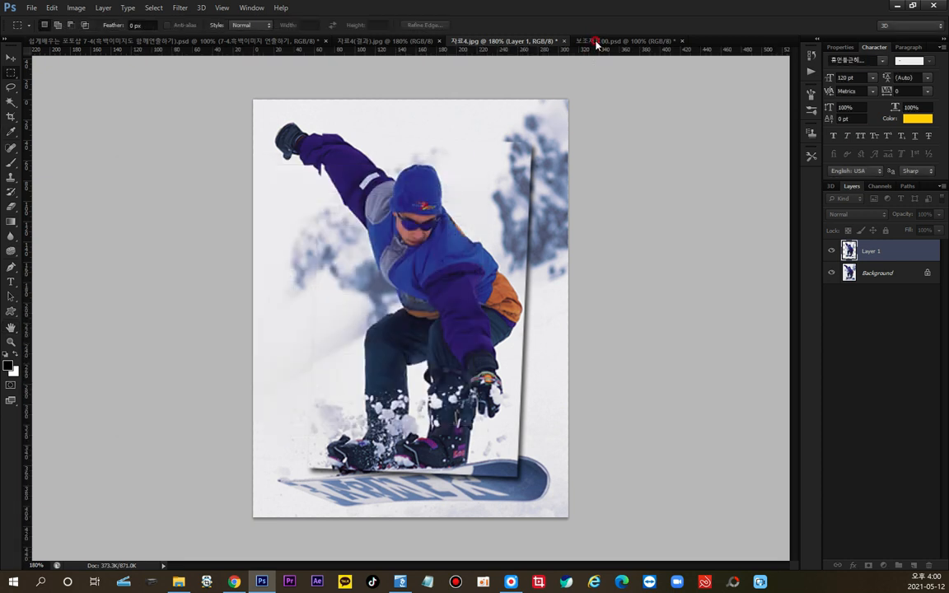
Check the border instruction in 보조자료00.psd, then enable a Stroke layer style for Layer 1 in 자료4.jpg.
left_click(596, 42)
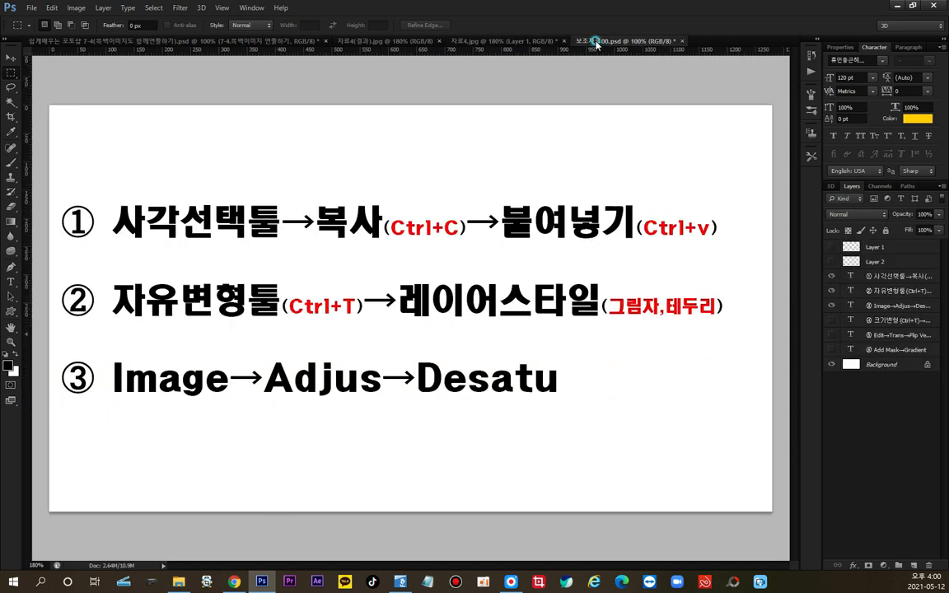
left_click(498, 41)
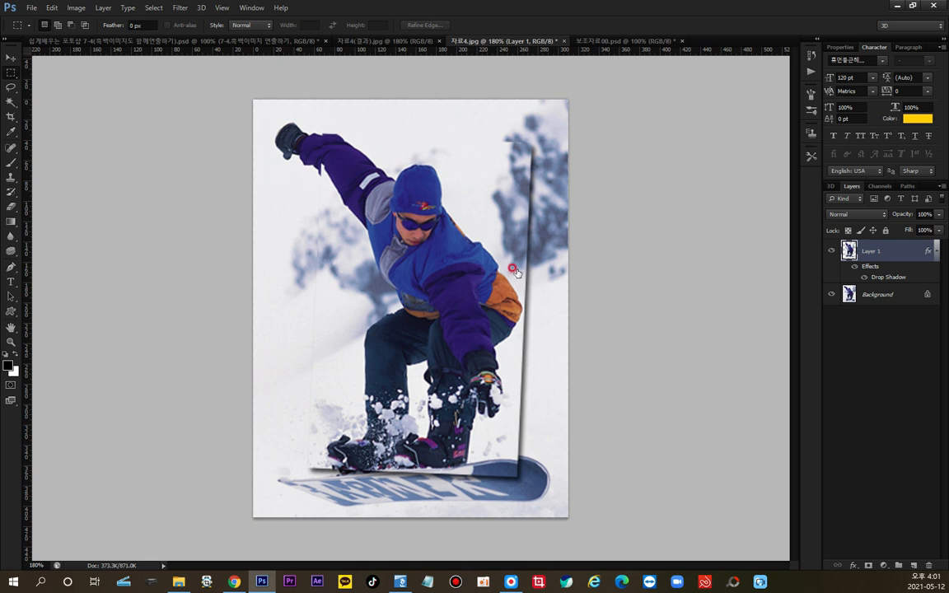
double_click(872, 249)
left_click_drag(388, 171, 450, 166)
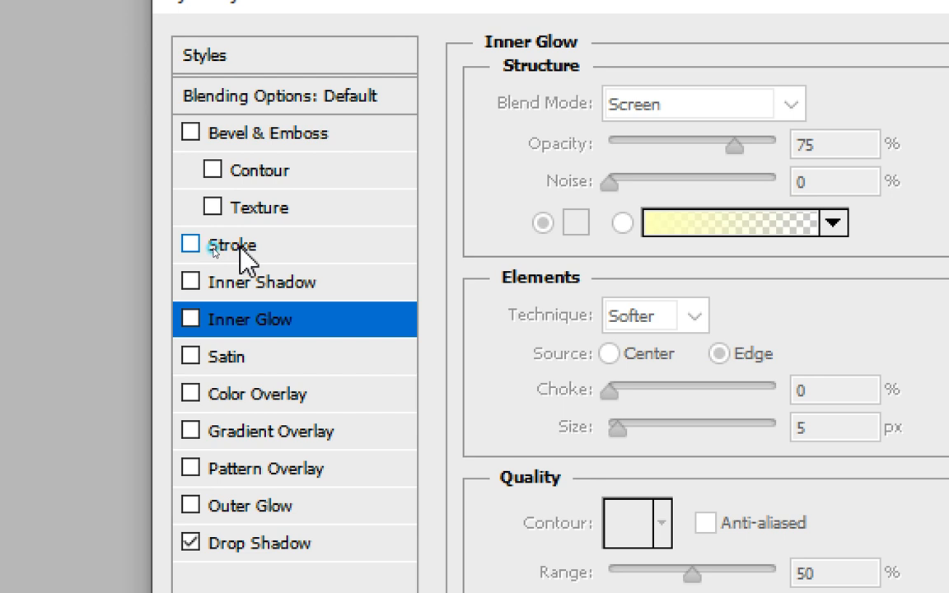
left_click(240, 251)
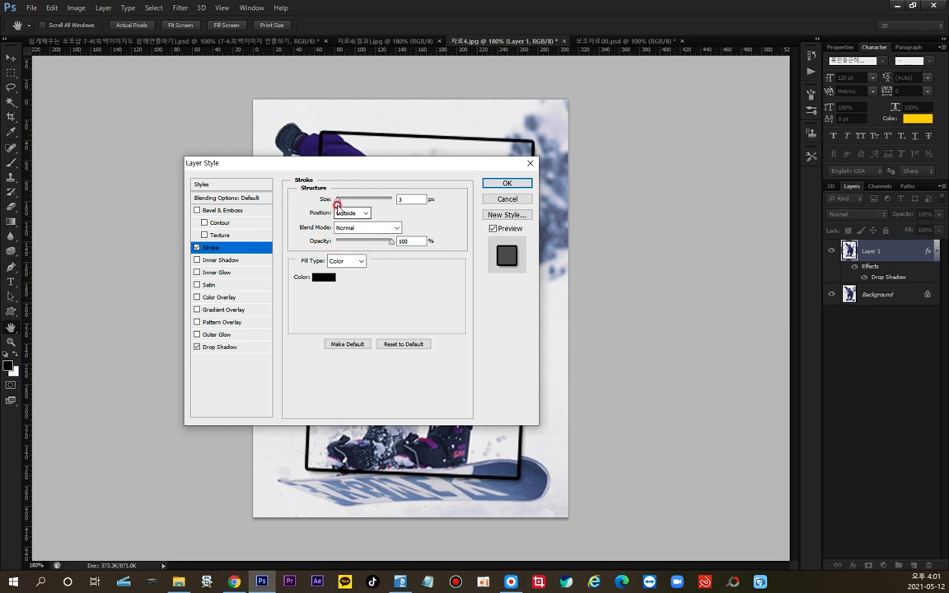
Try thicker borders around Layer 1, then set the stroke size to 3 px.
left_click_drag(454, 168, 635, 212)
left_click(511, 239)
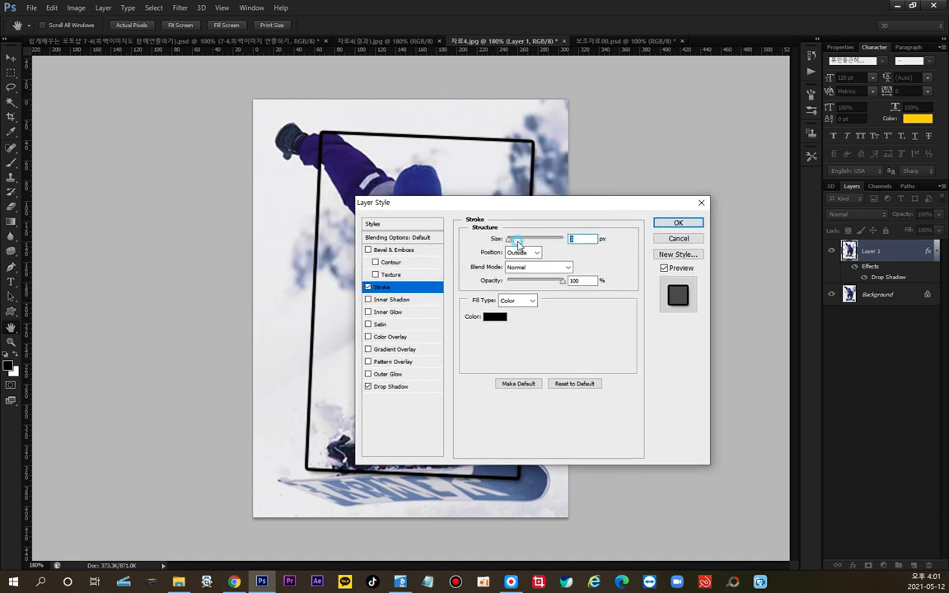
mouse_move(517, 241)
left_mouse_down()
mouse_move(528, 237)
mouse_move(514, 243)
left_mouse_up()
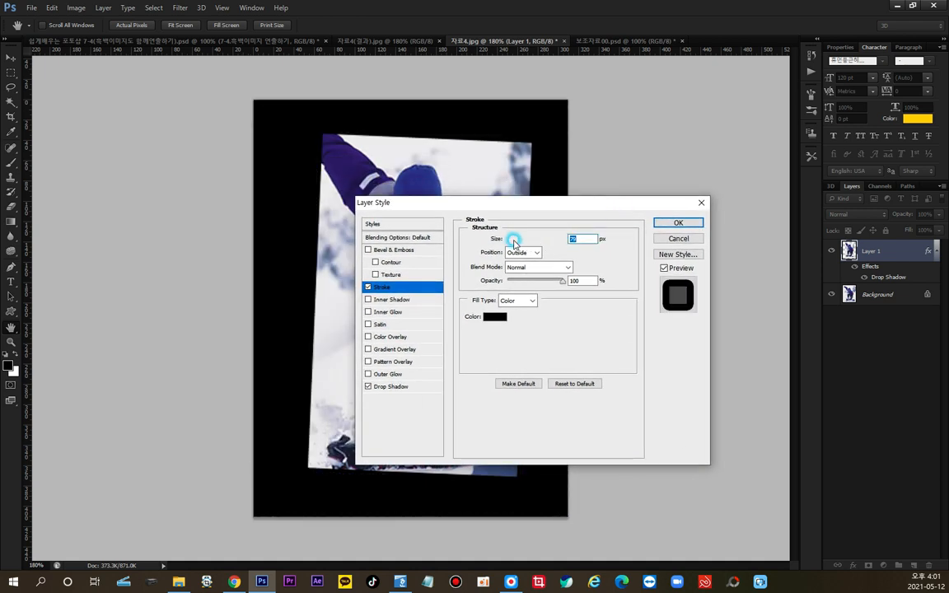
left_click(580, 237)
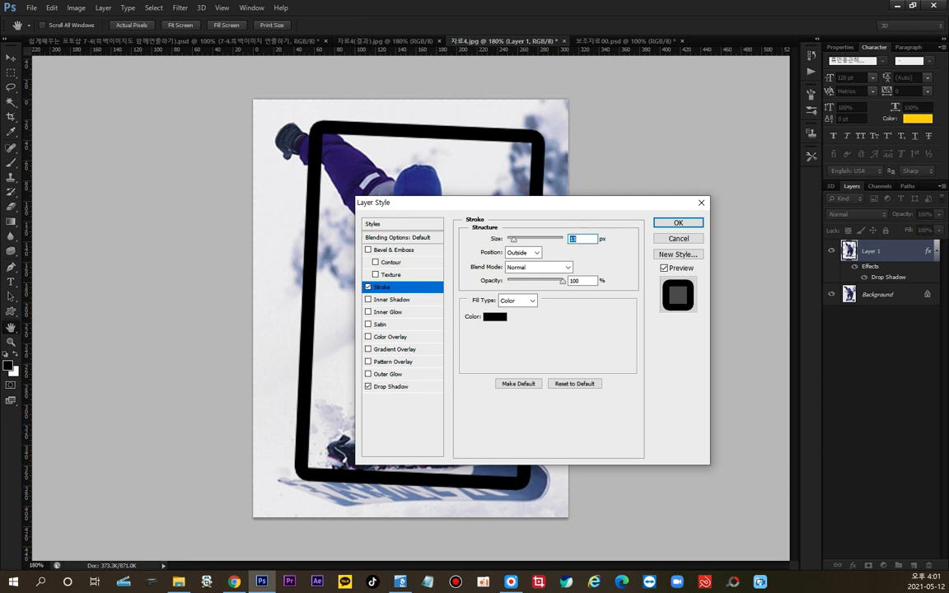
type("3")
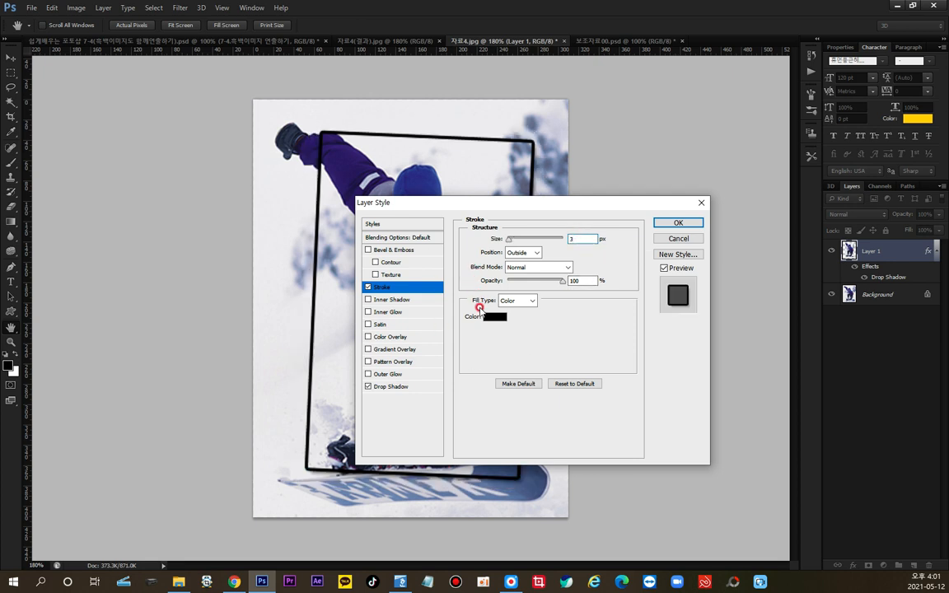
Set the stroke color to white (ffffff) and apply the layer style to Layer 1.
left_click(489, 319)
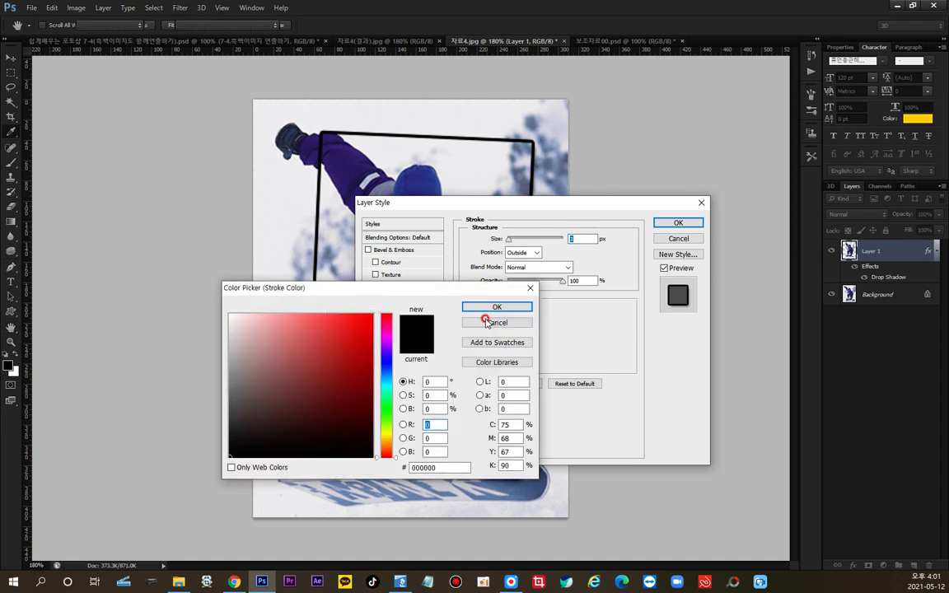
left_click(226, 307)
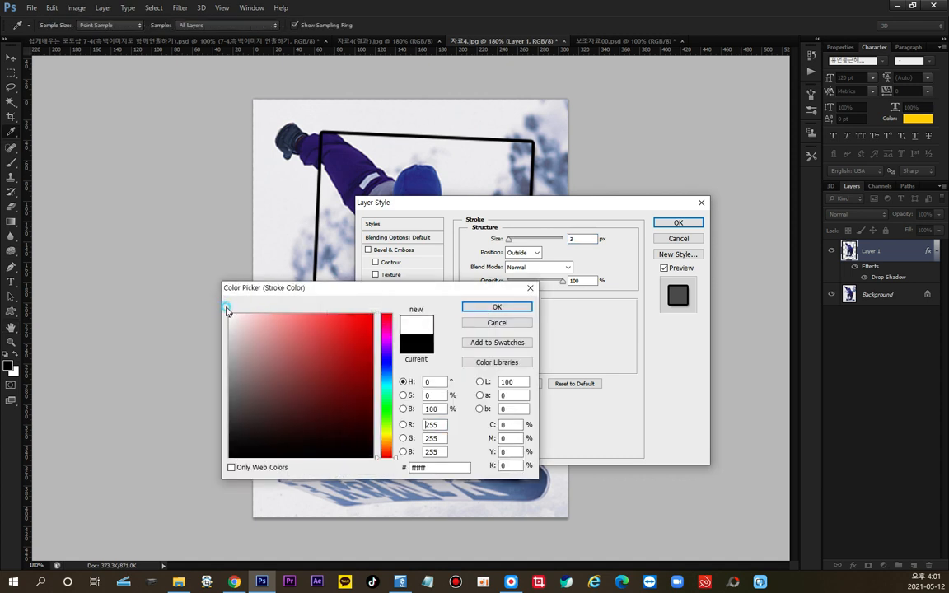
left_click(470, 309)
left_click(673, 223)
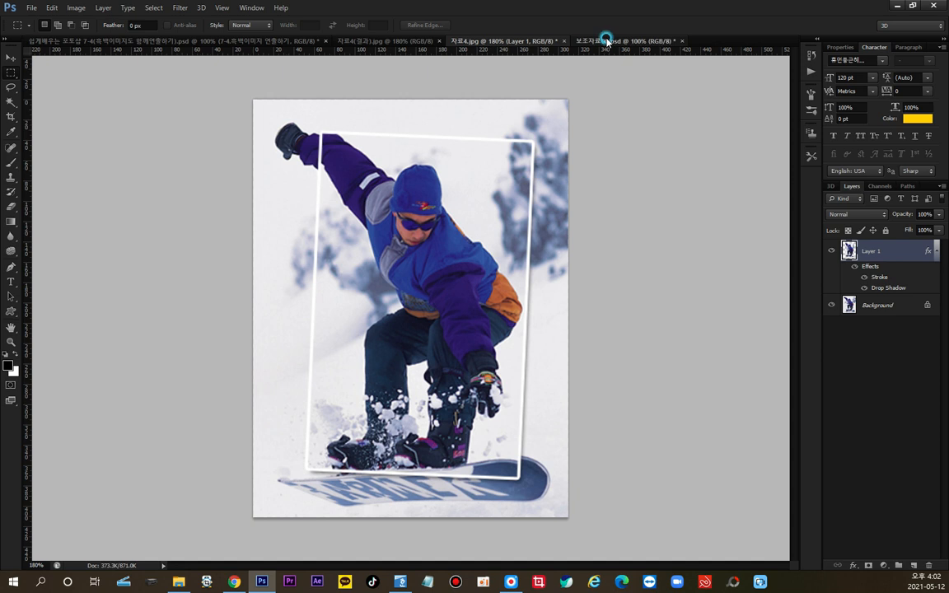
Check the third instruction in 보조자료00.psd, then desaturate the Background layer of 자료4.jpg.
left_click(605, 40)
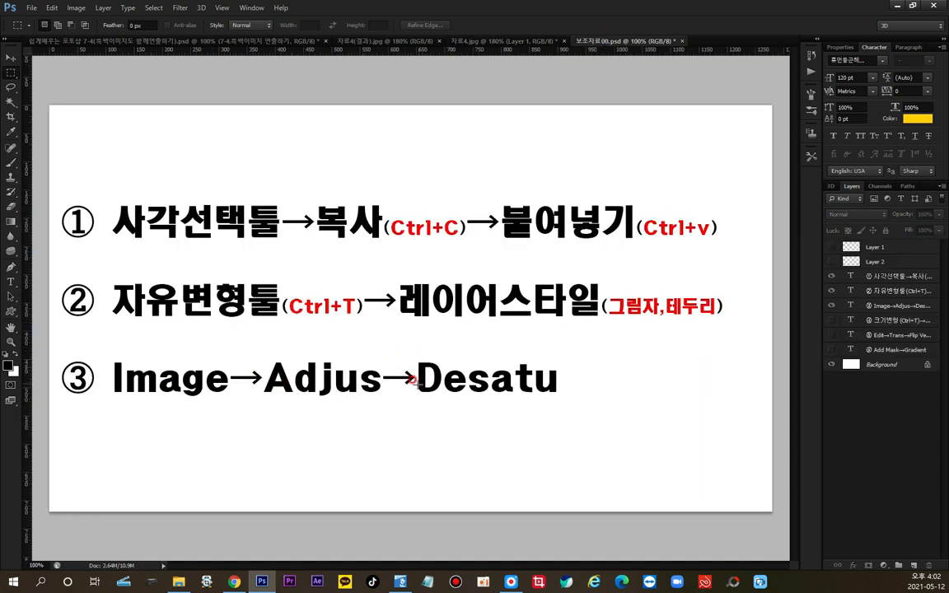
left_click(495, 40)
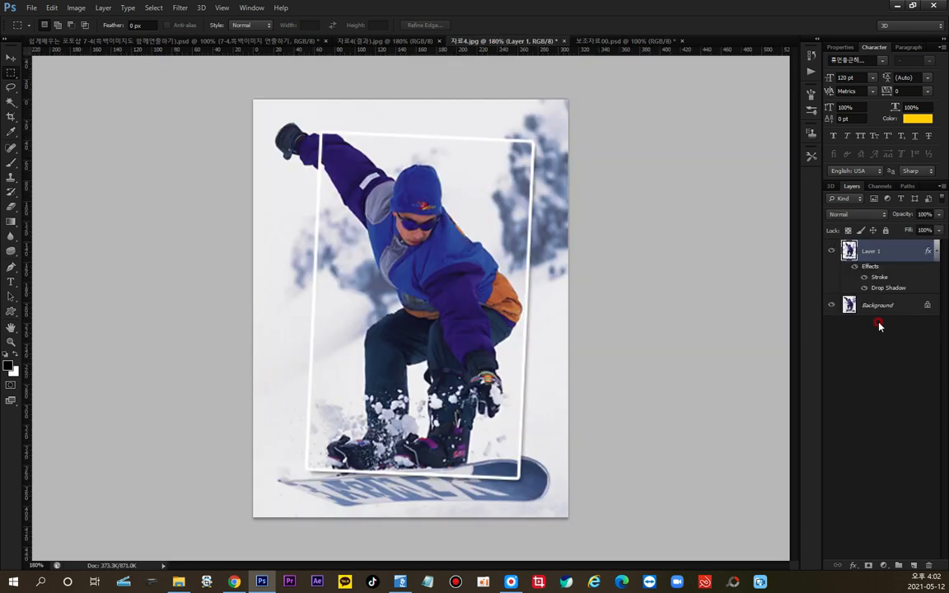
left_click(892, 305)
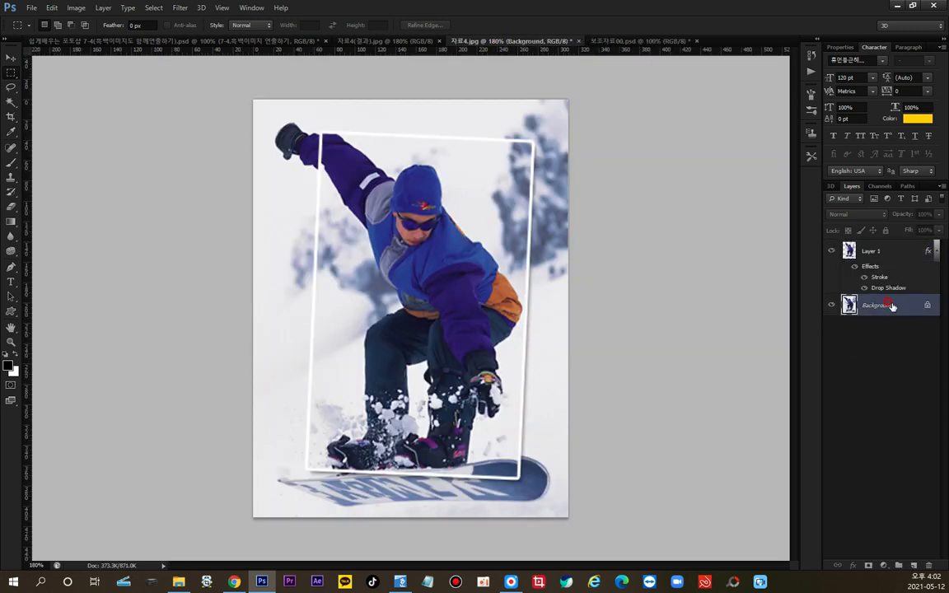
left_click(75, 9)
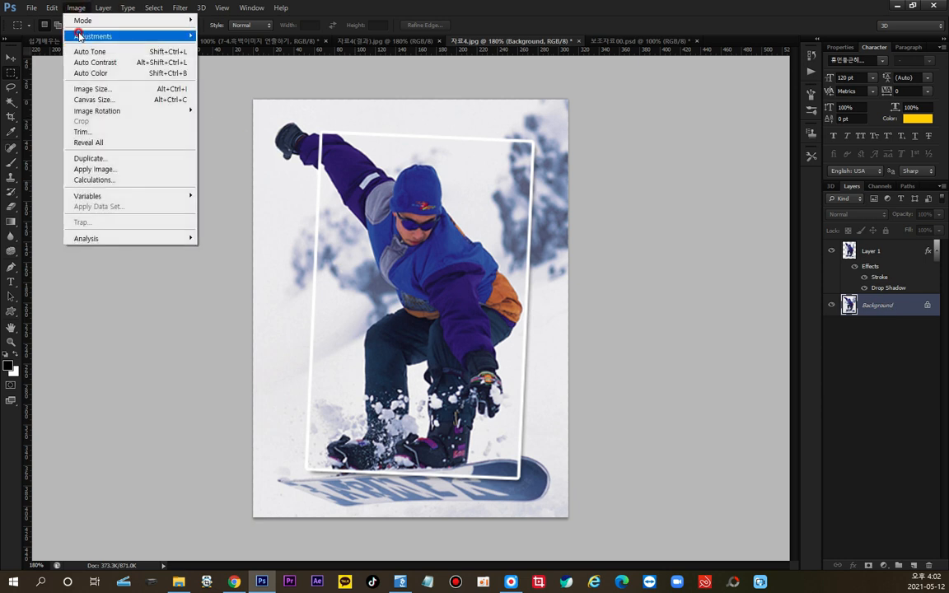
mouse_move(78, 36)
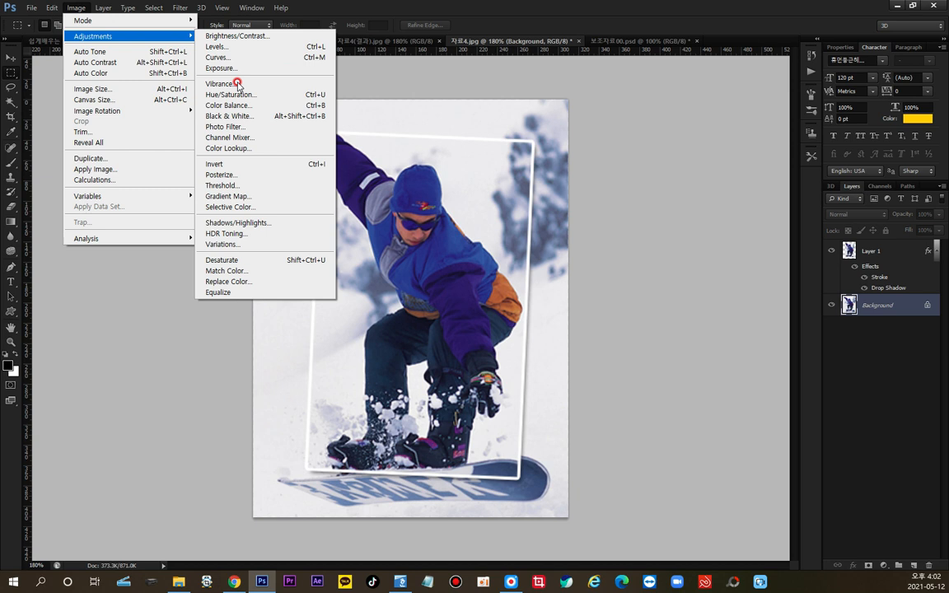
left_click(242, 260)
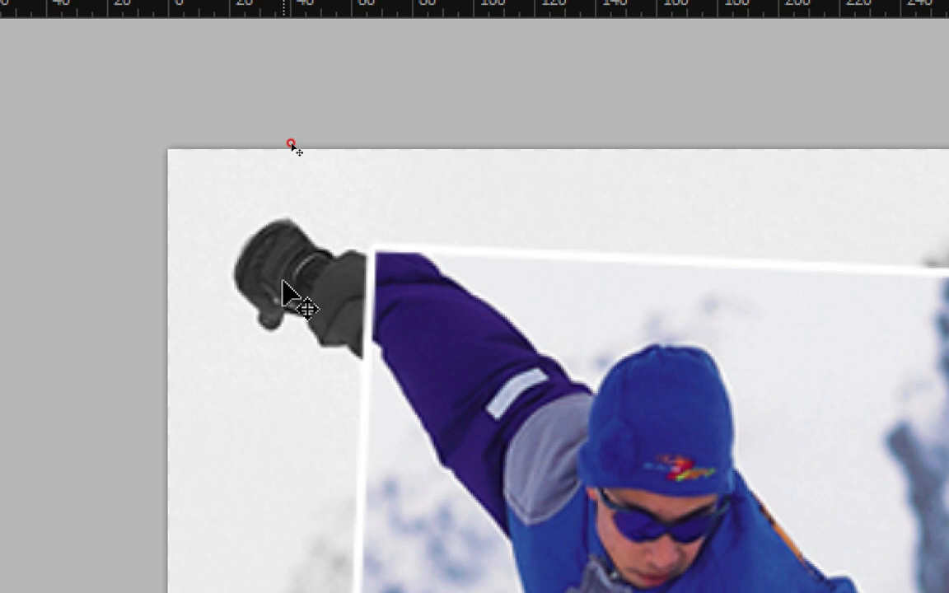
Undo and redo the Background desaturation to compare the photo with and without the black-and-white surroundings.
key("ctrl+z")
key("m")
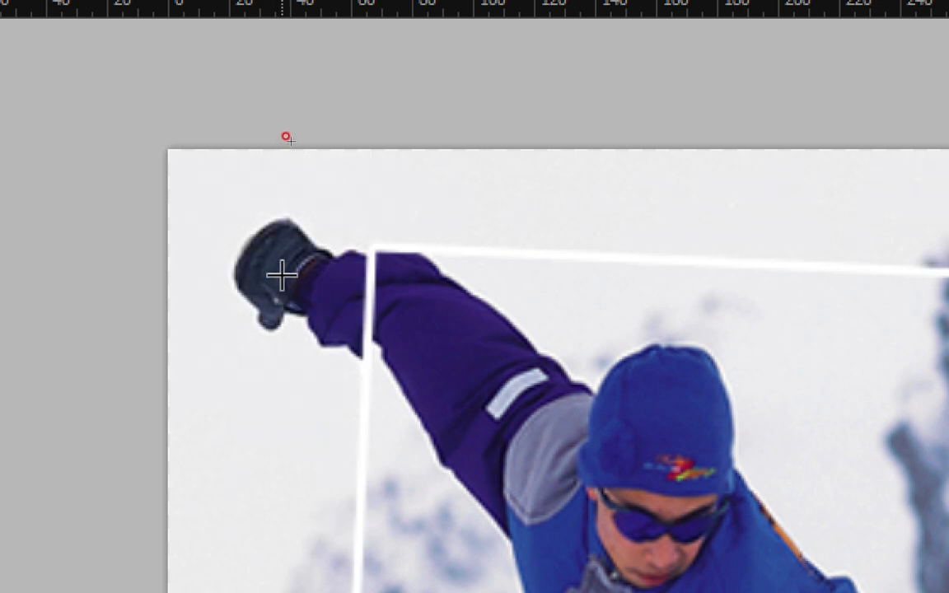
key("v")
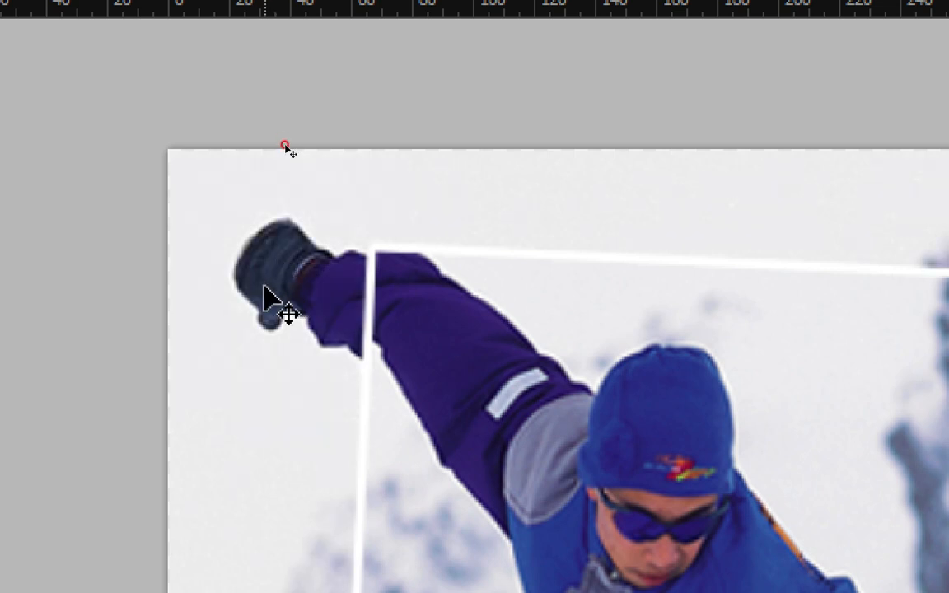
key("m")
key("ctrl+z")
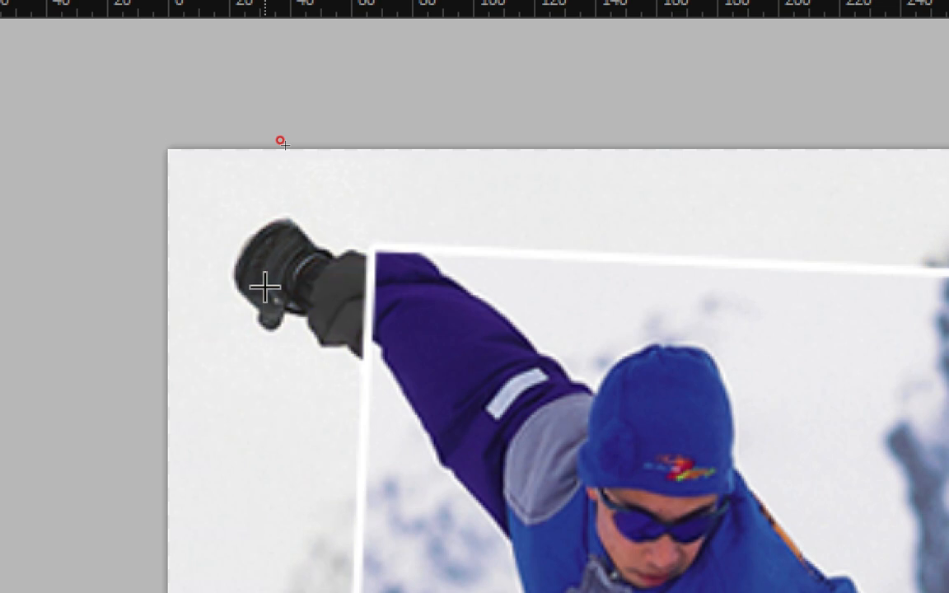
key("v")
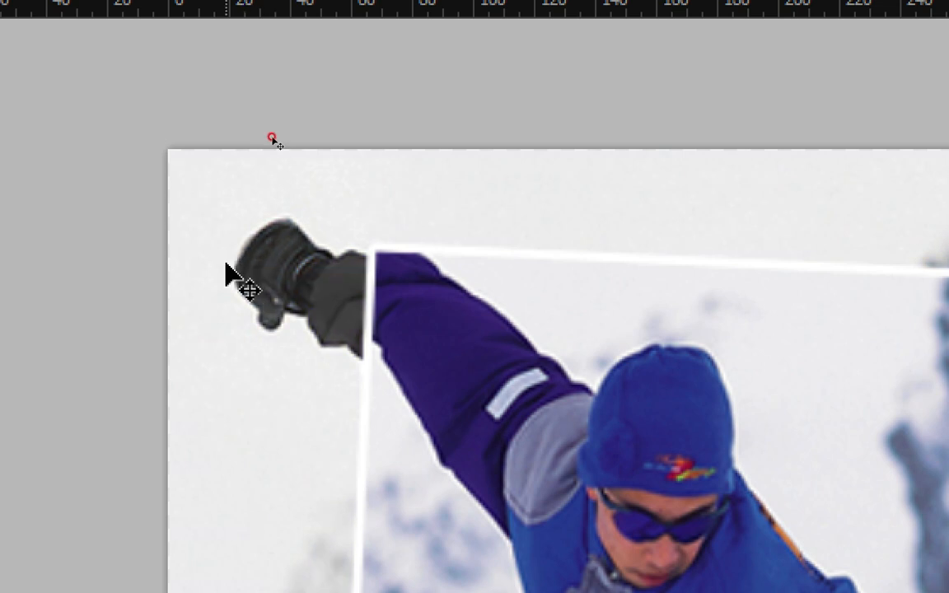